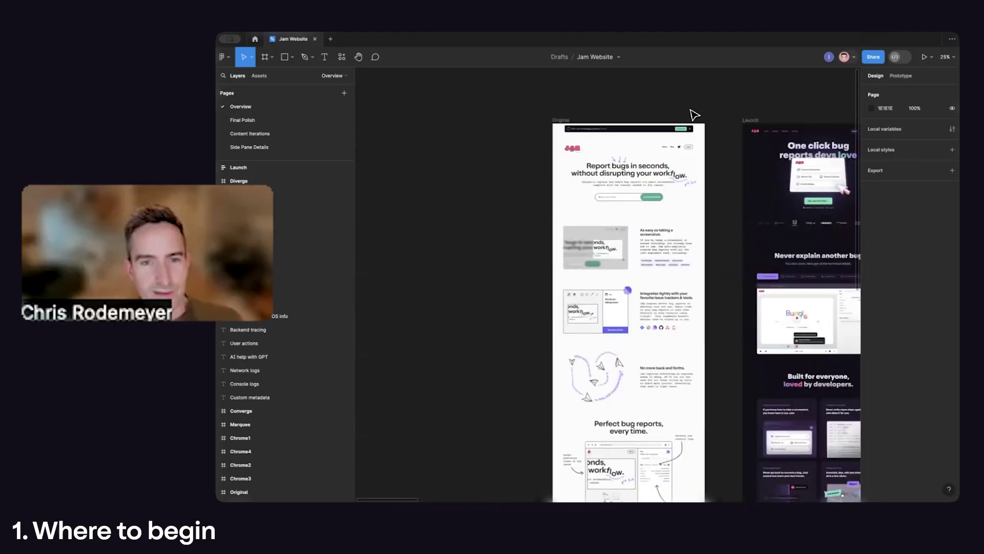
Zoom out from the Original and Launch frames to see more page designs on the Overview canvas
key("ctrl+minus")
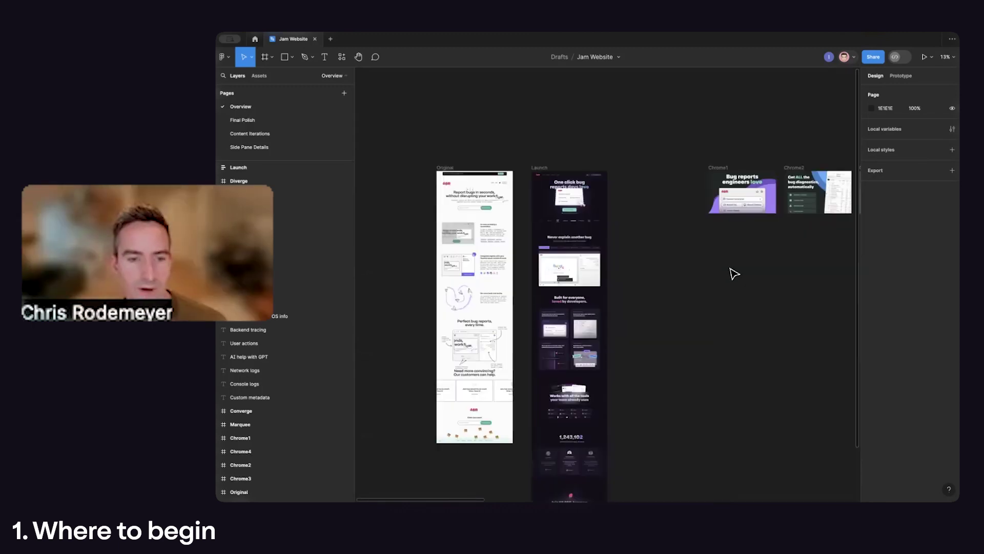
Pan across the Overview canvas and zoom in on the Chrome1–Chrome3 banner frames
scroll(640, 292, "right", 5)
scroll(640, 292, "up", 2)
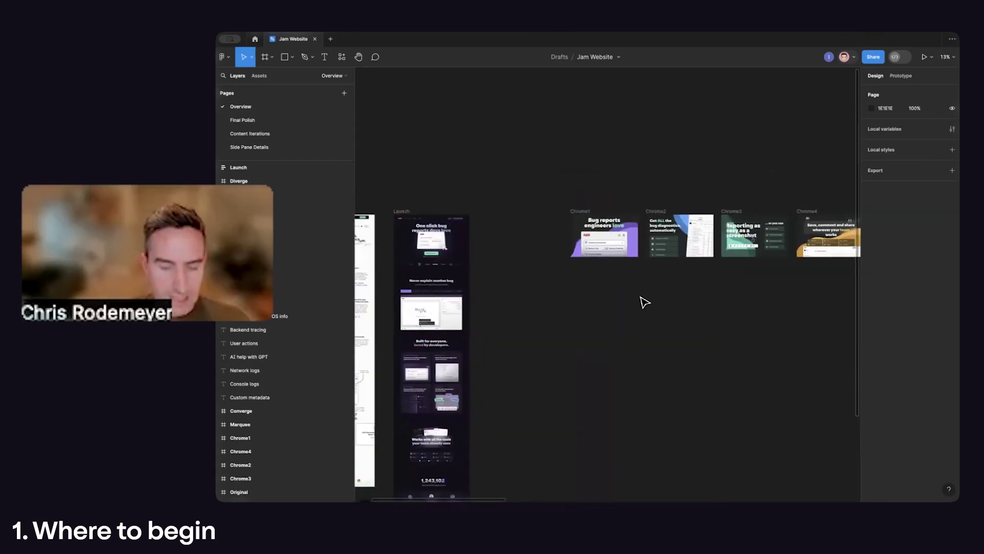
scroll(642, 292, "right", 5)
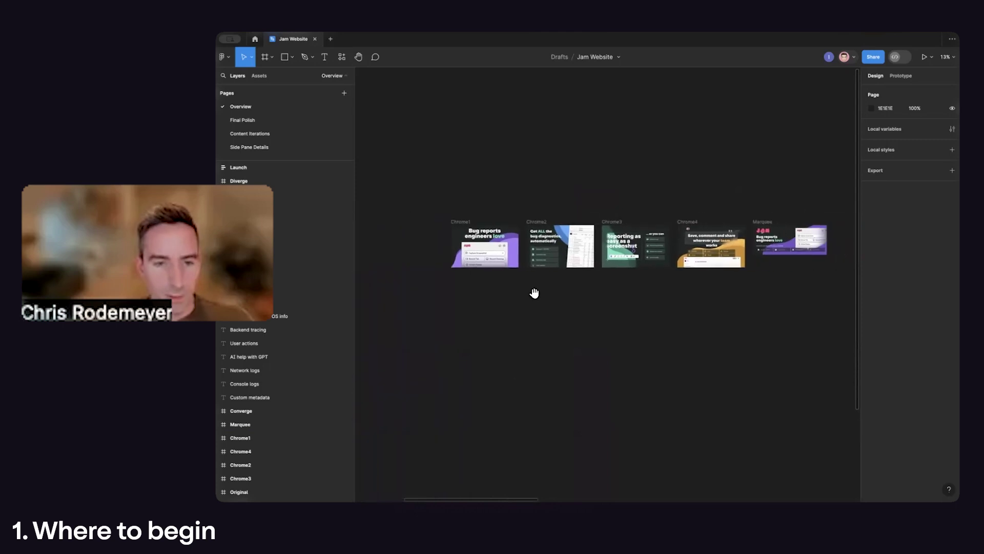
key("ctrl+plus")
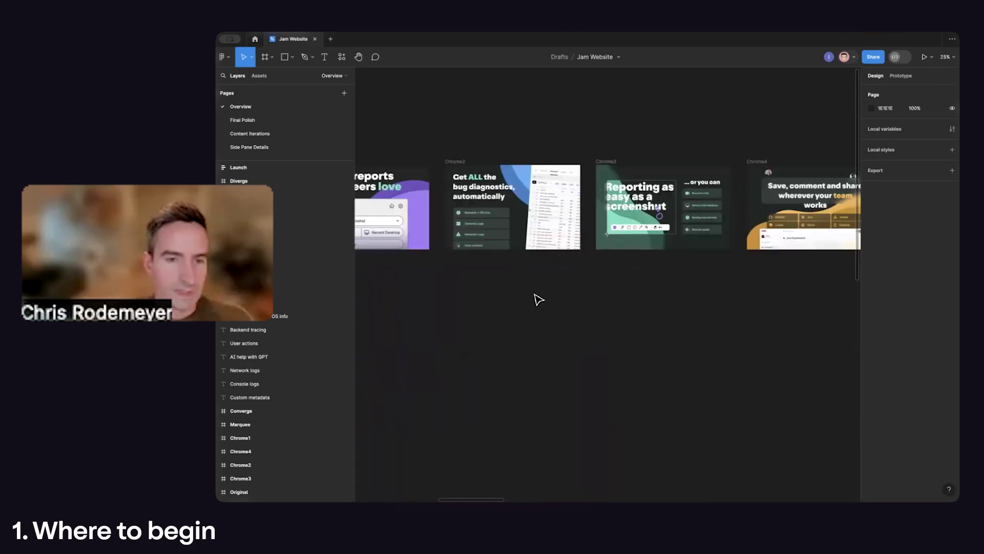
scroll(513, 164, "left", 3)
scroll(512, 164, "up", 1)
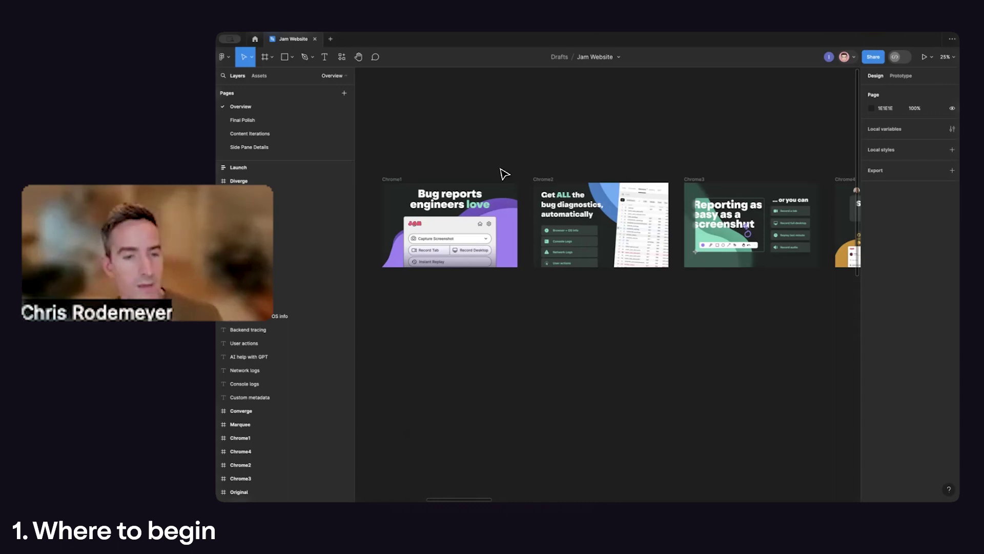
scroll(788, 179, "left", 3)
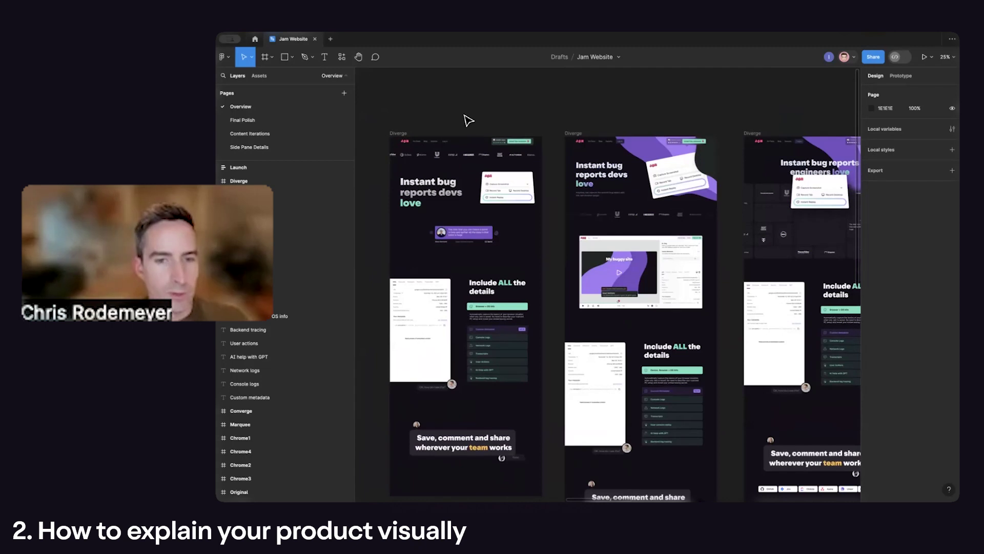
Pan left to the three Diverge homepage frames at 25% zoom
scroll(468, 121, "left", 2)
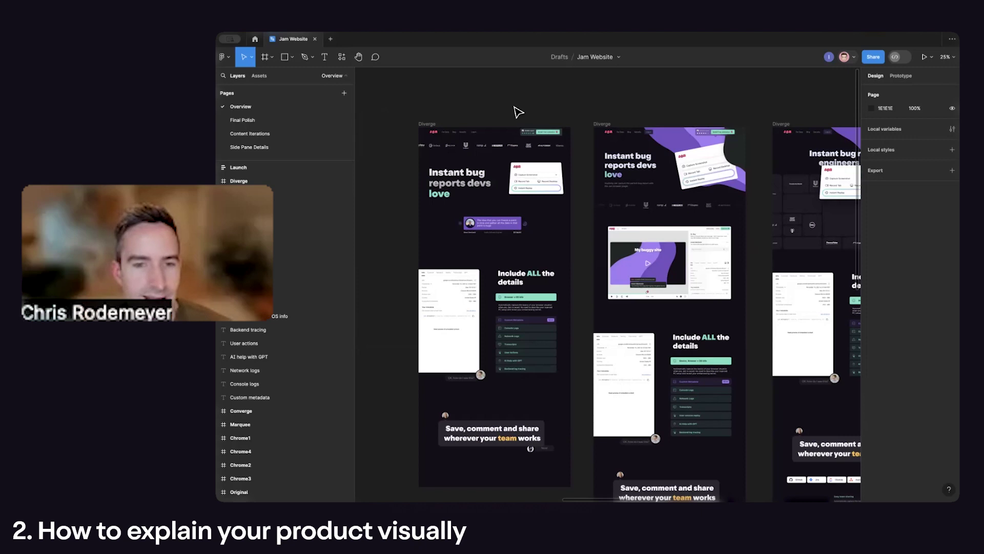
key("ctrl+plus")
scroll(749, 165, "left", 5)
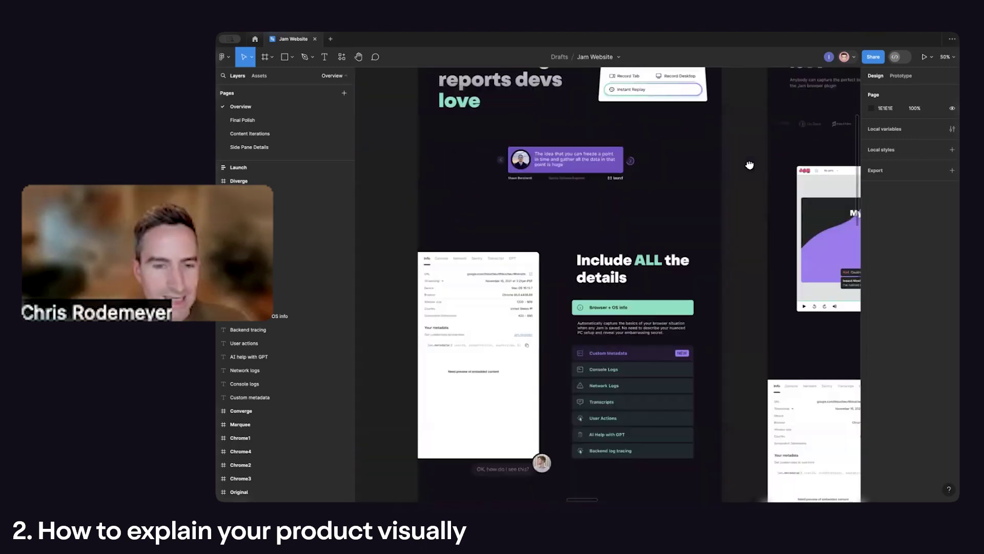
scroll(750, 164, "left", 1)
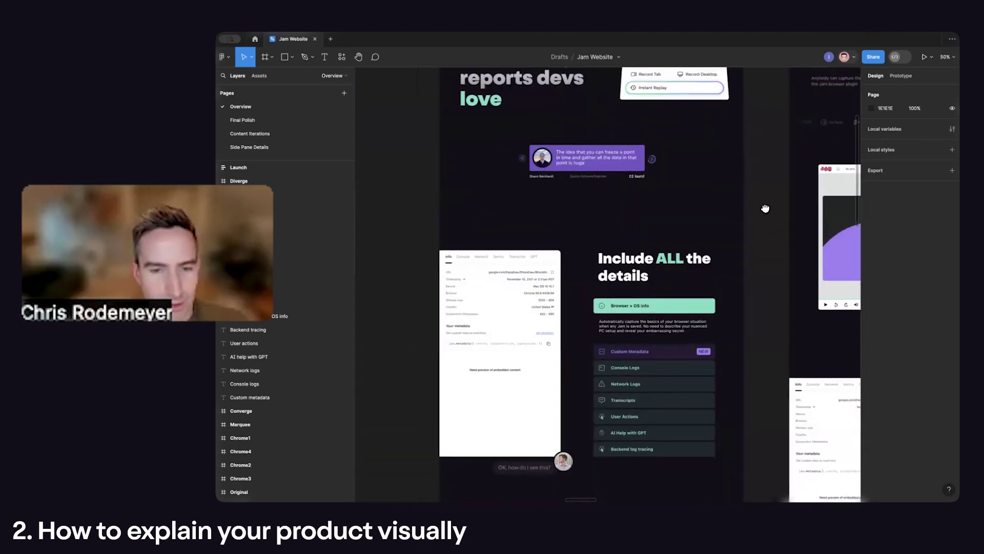
scroll(765, 208, "down", 1)
scroll(765, 208, "right", 1)
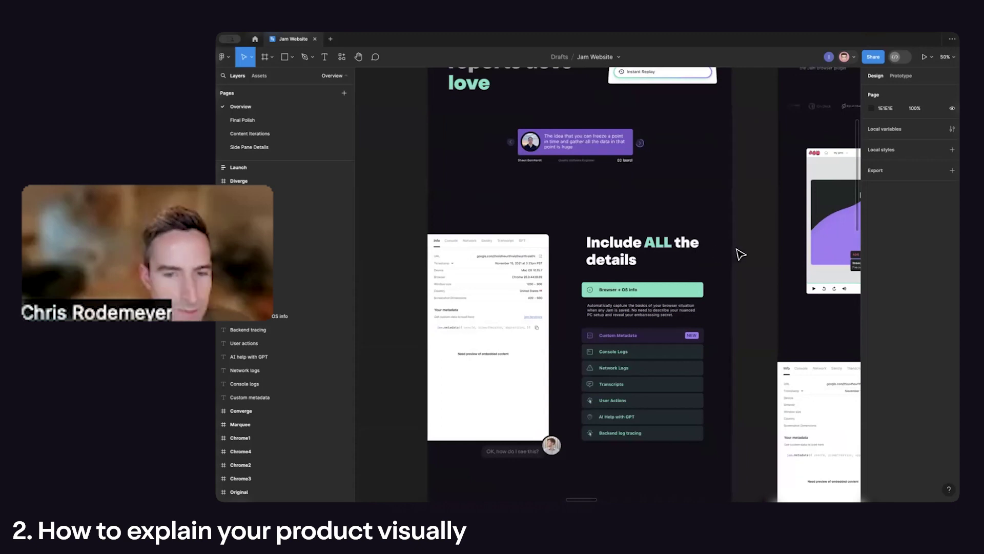
scroll(740, 253, "down", 1)
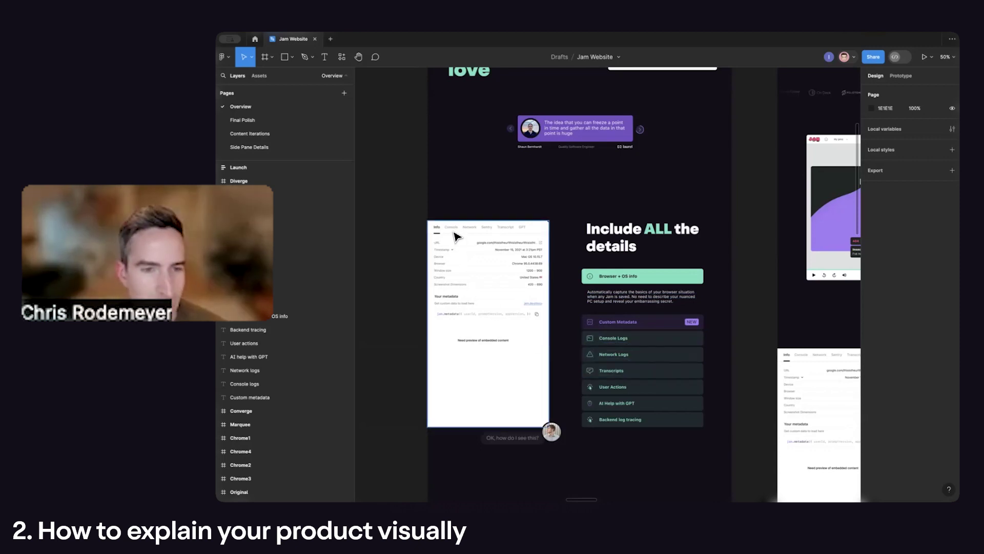
key("ctrl+minus")
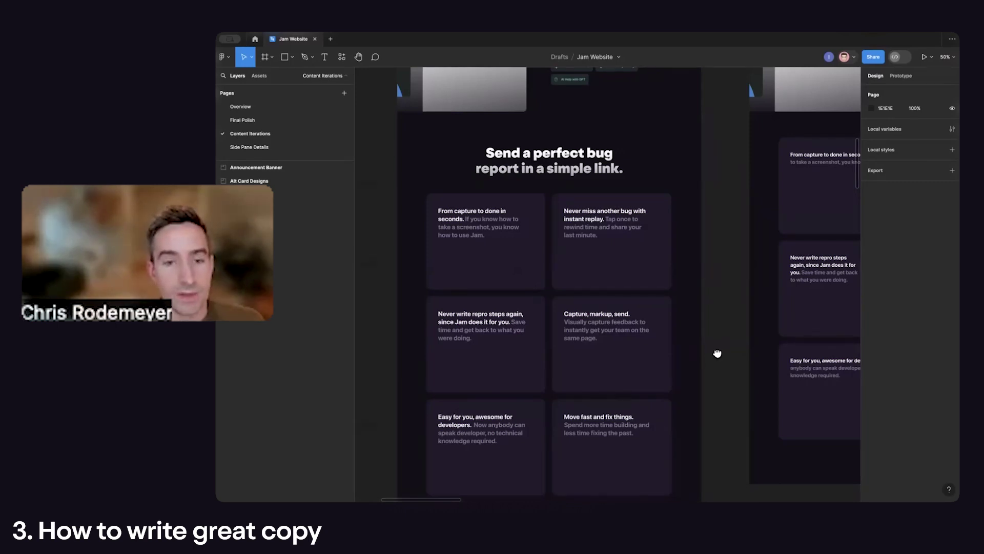
Scroll and drag the Content Iterations canvas rightward to reveal the feature-card copy variants
scroll(717, 353, "up", 3)
scroll(674, 395, "up", 10)
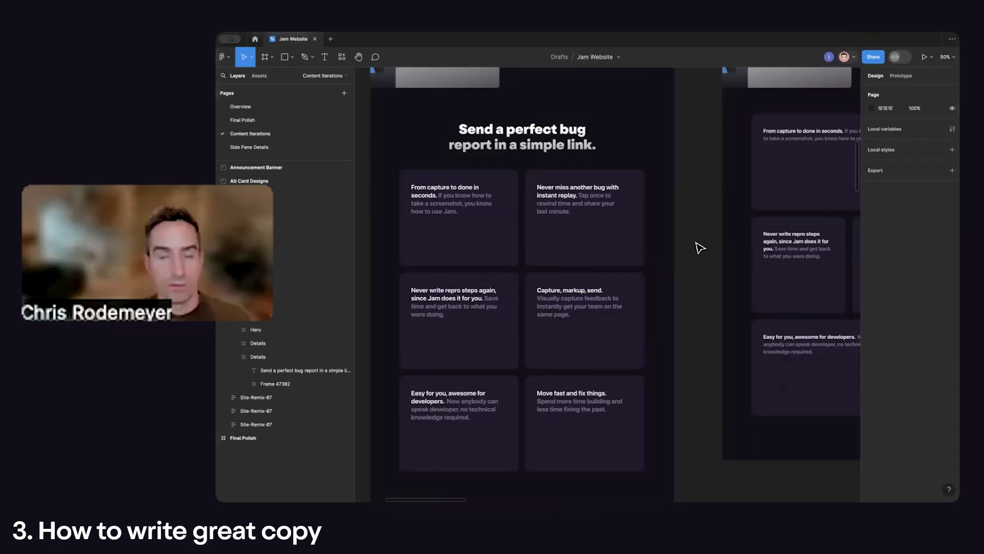
left_click_drag(700, 248, 705, 290)
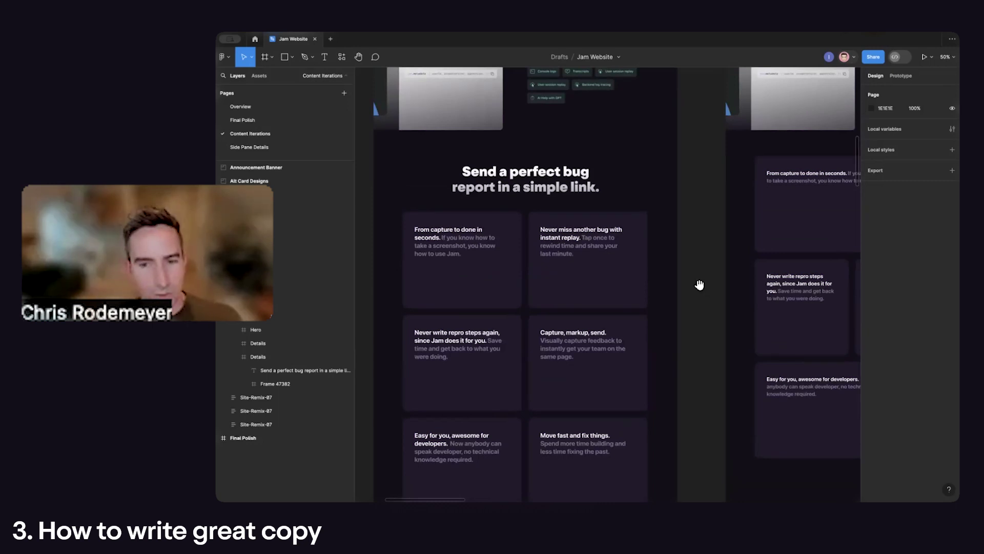
left_click_drag(706, 278, 696, 306)
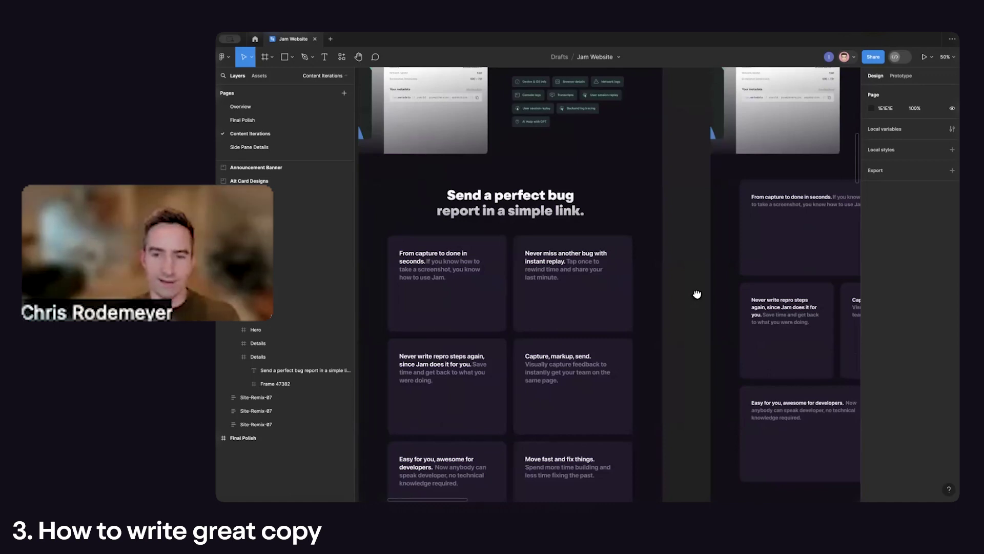
scroll(694, 294, "right", 1)
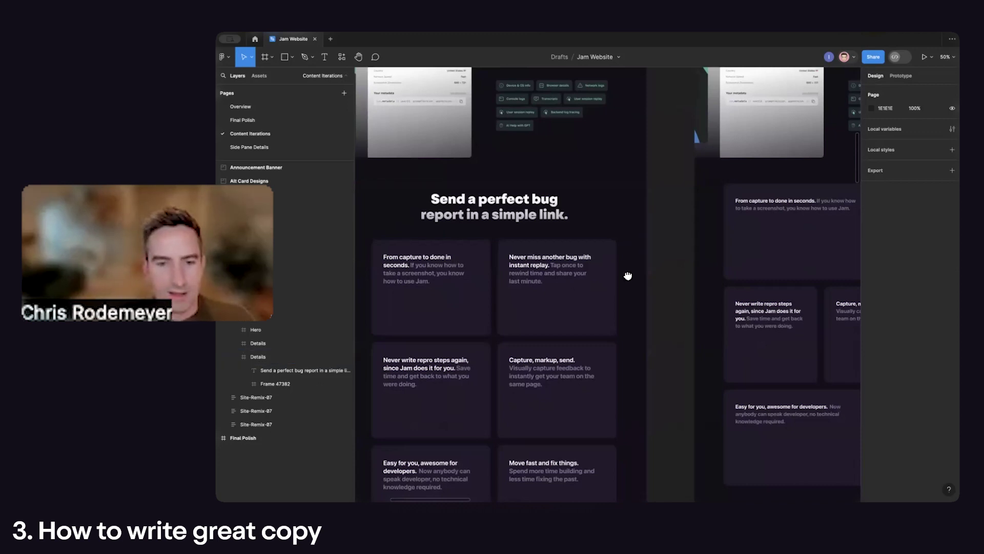
scroll(626, 277, "left", 2)
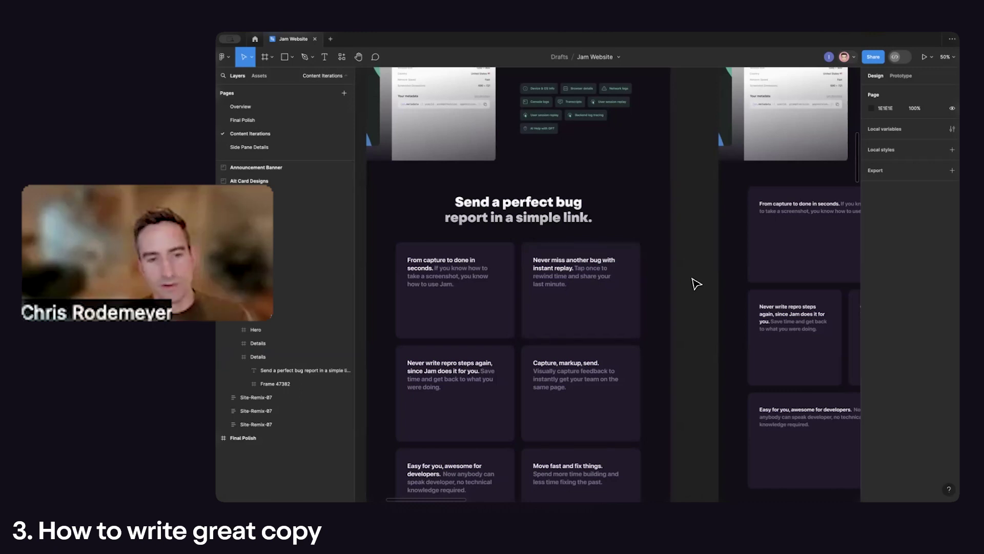
scroll(632, 281, "right", 5)
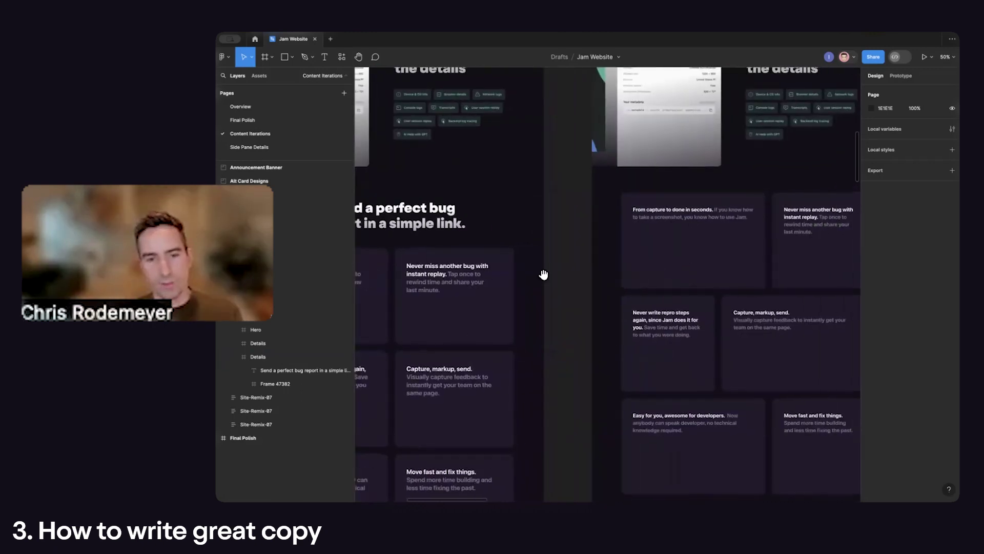
scroll(550, 281, "right", 6)
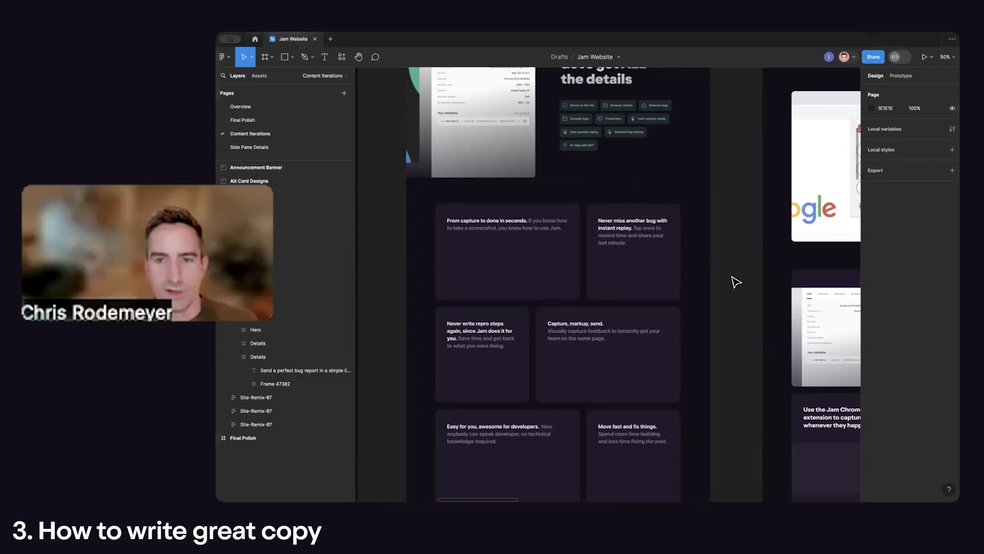
left_click_drag(765, 264, 648, 295)
Leave Content Iterations for the Overview page and zoom in on its frames
scroll(648, 295, "right", 5)
scroll(685, 225, "down", 4)
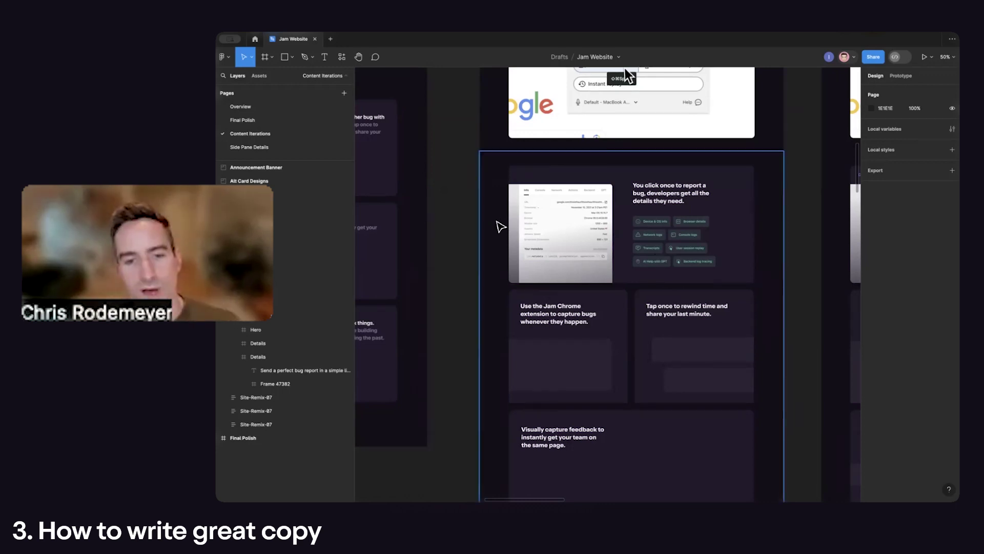
key("Page_Up")
key("Page_Up")
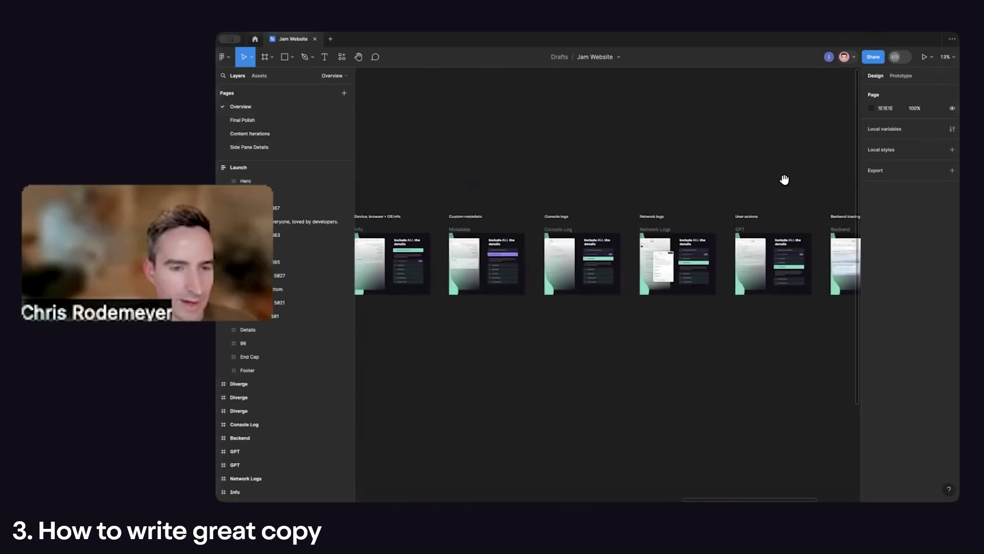
key("shift+2")
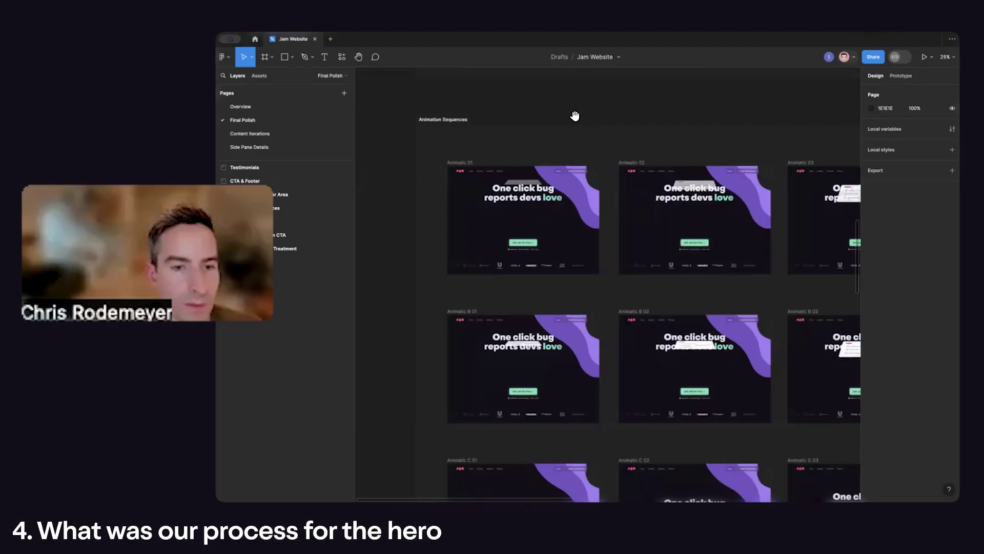
scroll(577, 118, "right", 2)
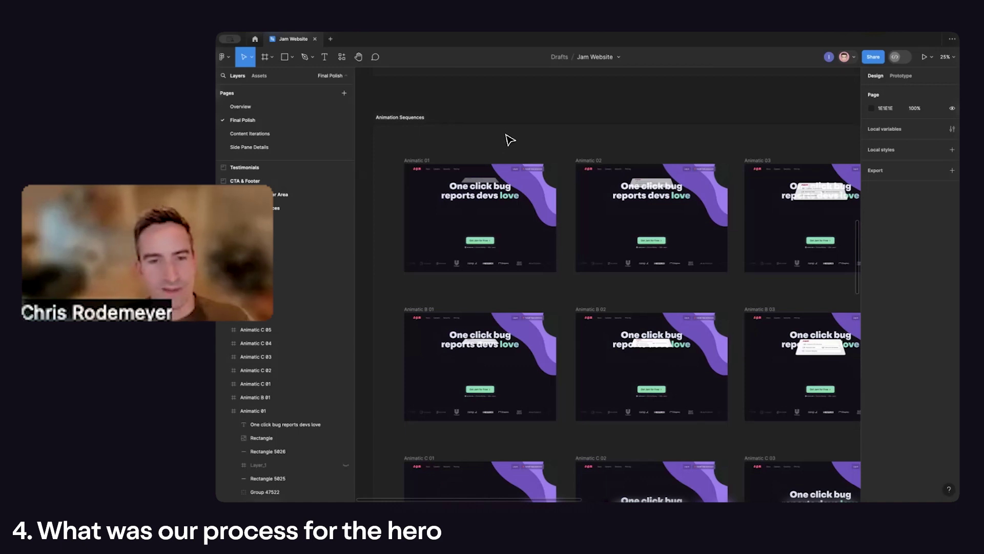
Zoom and pan across Animatic 01–03, then zoom out and show 3D Hero 02 at 100%
left_click_drag(512, 132, 477, 145)
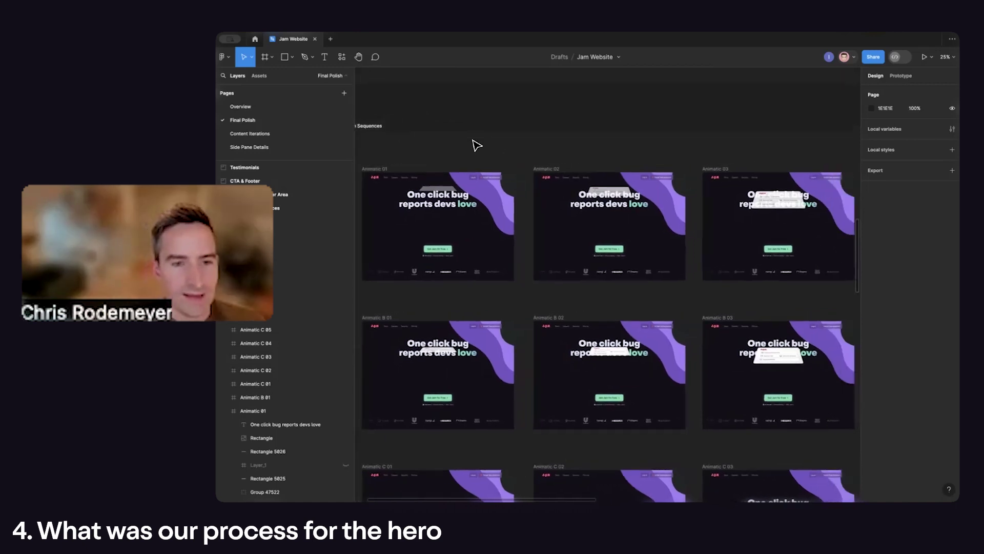
scroll(470, 141, "up", 5, "ctrl")
scroll(579, 159, "down", 5, "ctrl")
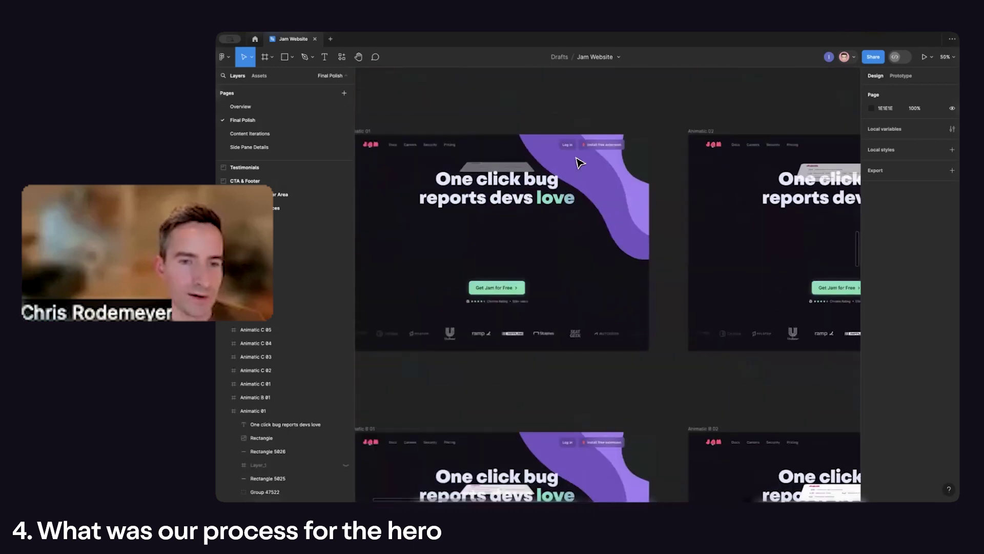
key("ctrl+plus")
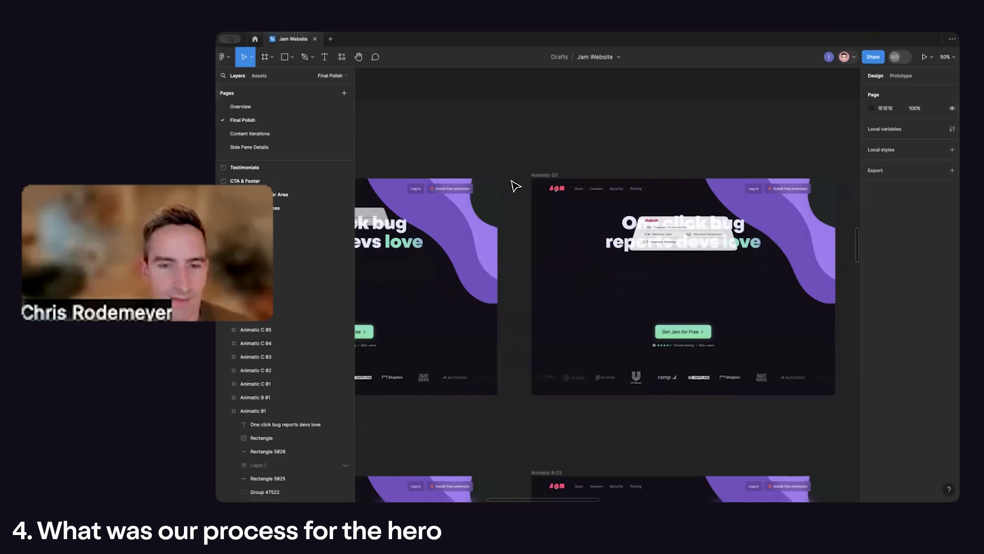
scroll(476, 161, "left", 5)
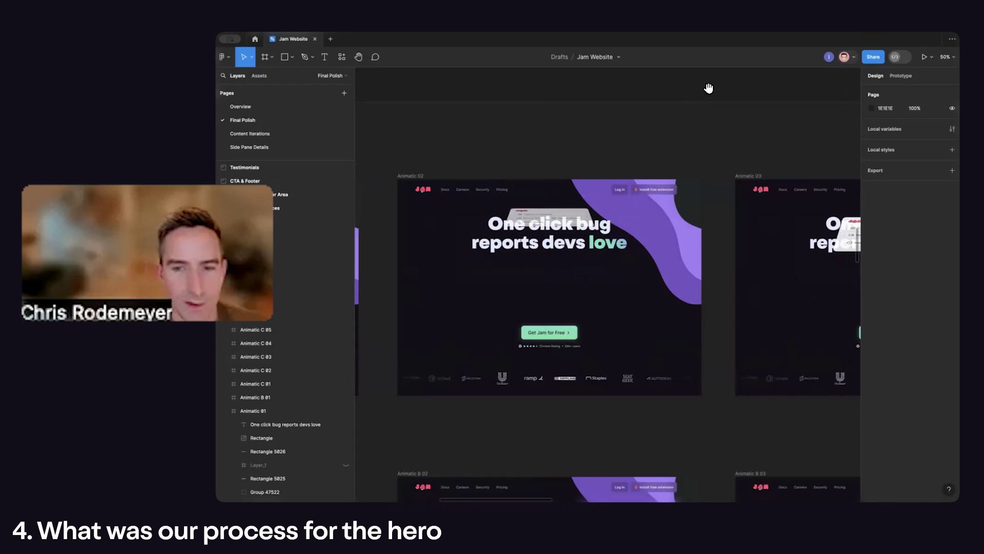
left_click_drag(709, 88, 626, 87)
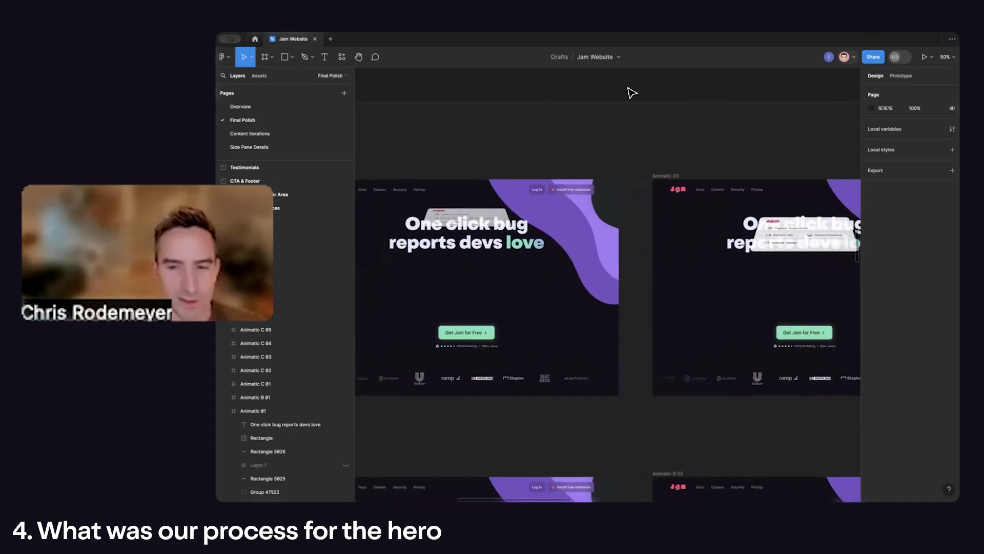
key("ctrl+minus")
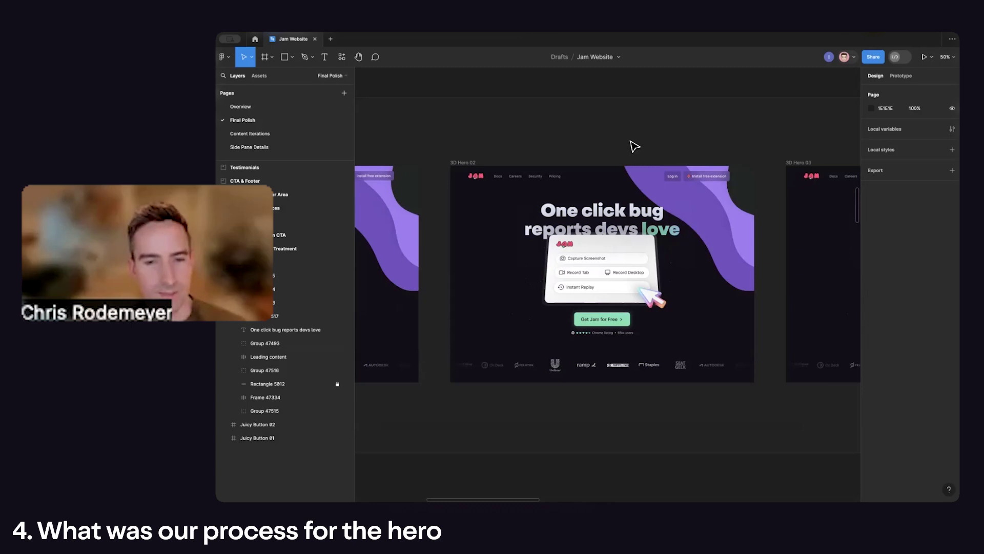
key("shift+0")
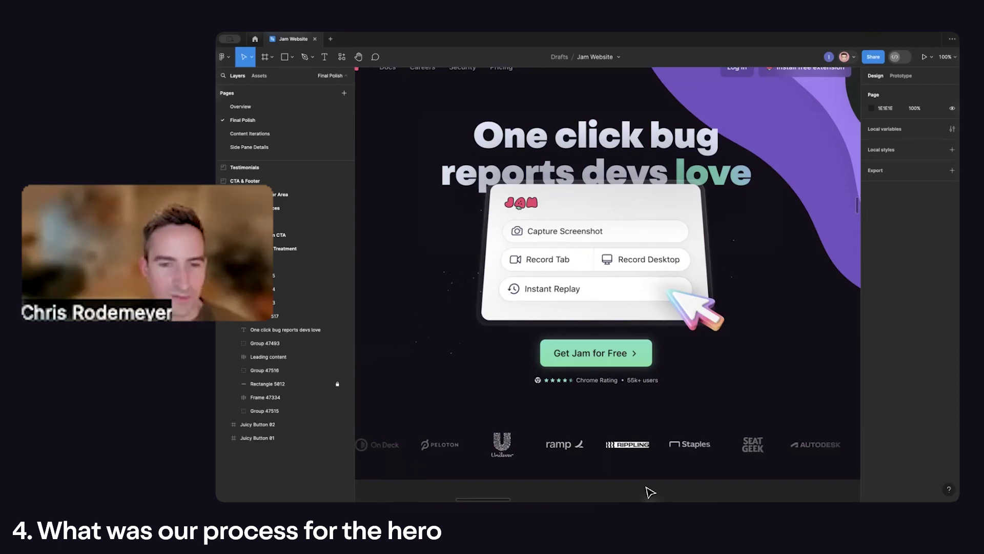
Scroll around the 3D Hero 02 hero section at 100% zoom
scroll(649, 492, "up", 1)
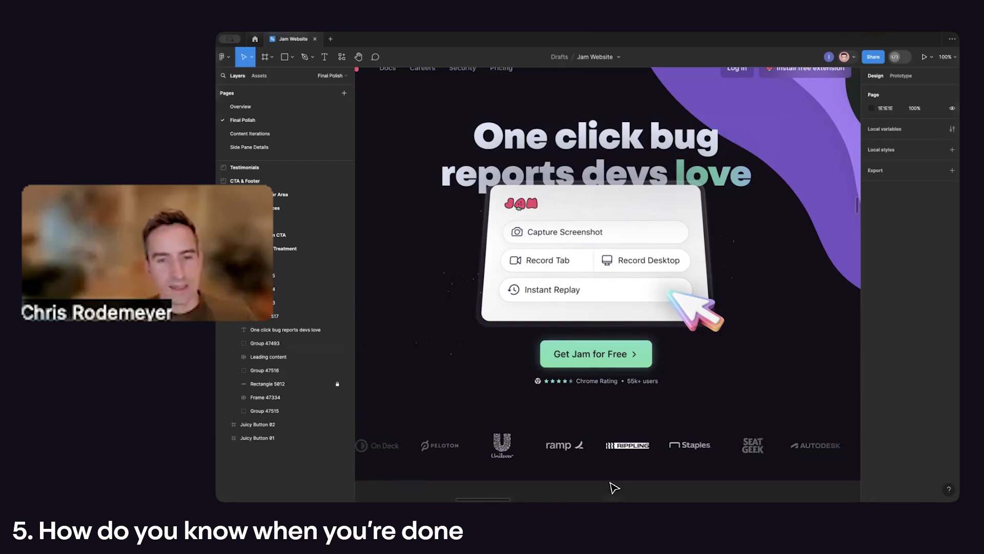
scroll(612, 491, "left", 3)
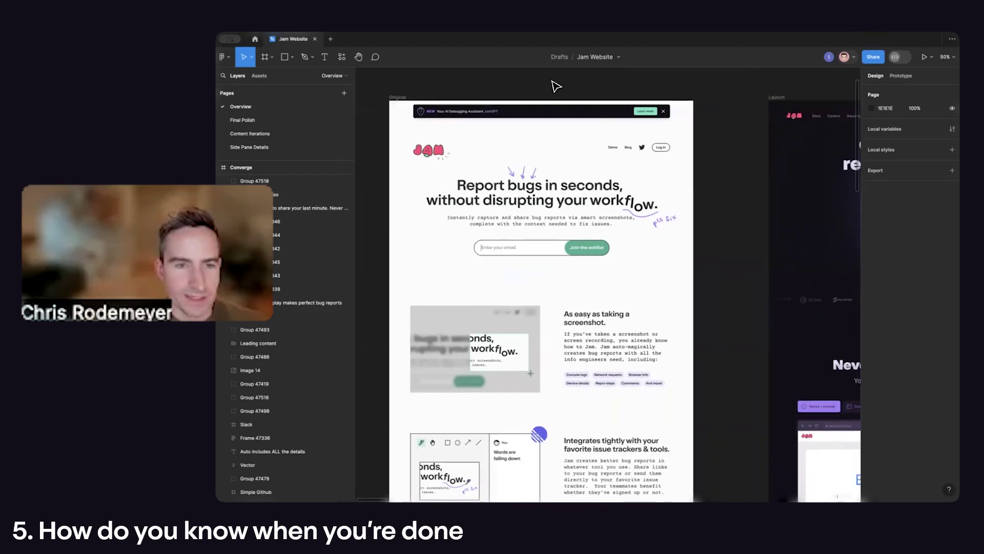
Zoom to fit the full Original and Launch frames side by side
key("shift+1")
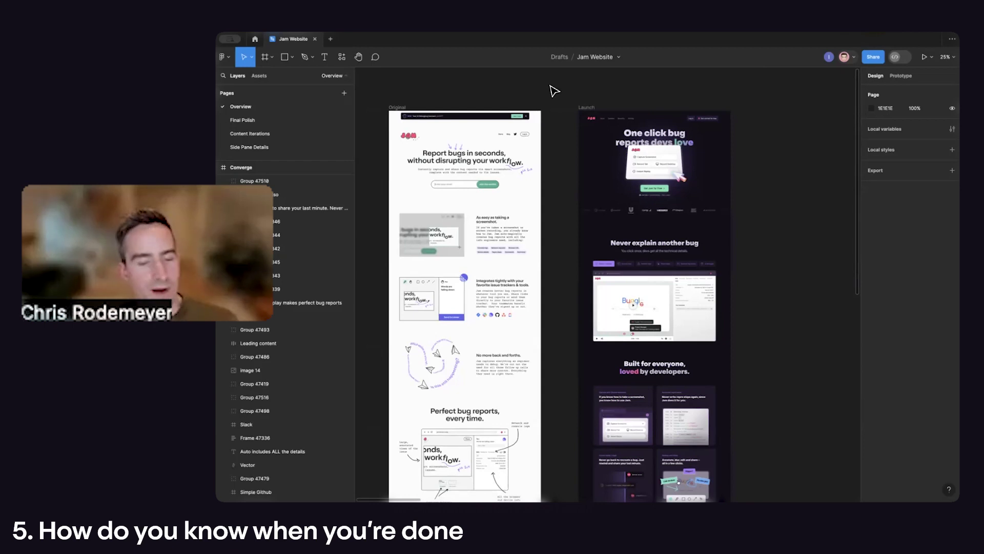
Pan down the Launch frame to its 'Works with all the tools your team already uses' section
scroll(528, 100, "left", 2)
scroll(528, 100, "up", 1)
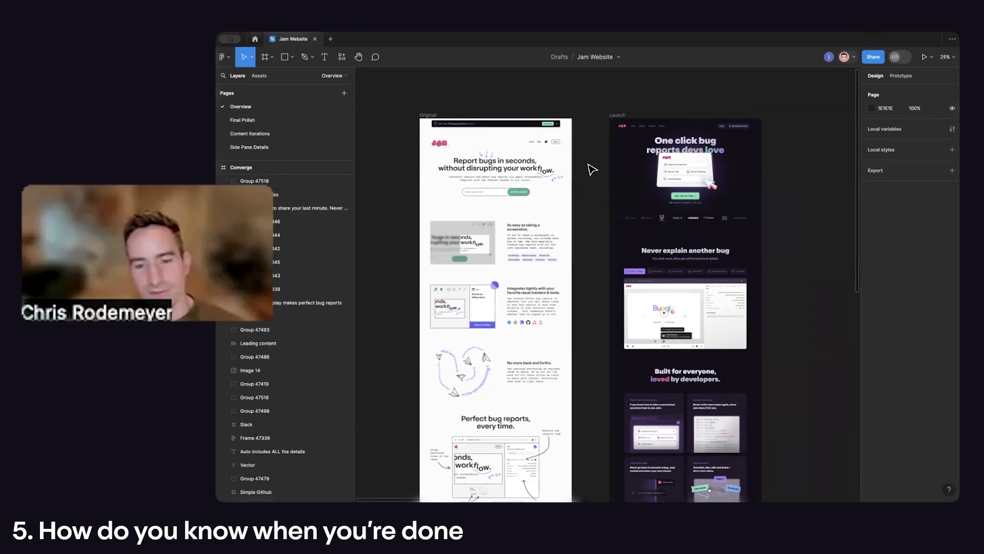
scroll(479, 351, "up", 5)
scroll(480, 350, "down", 2)
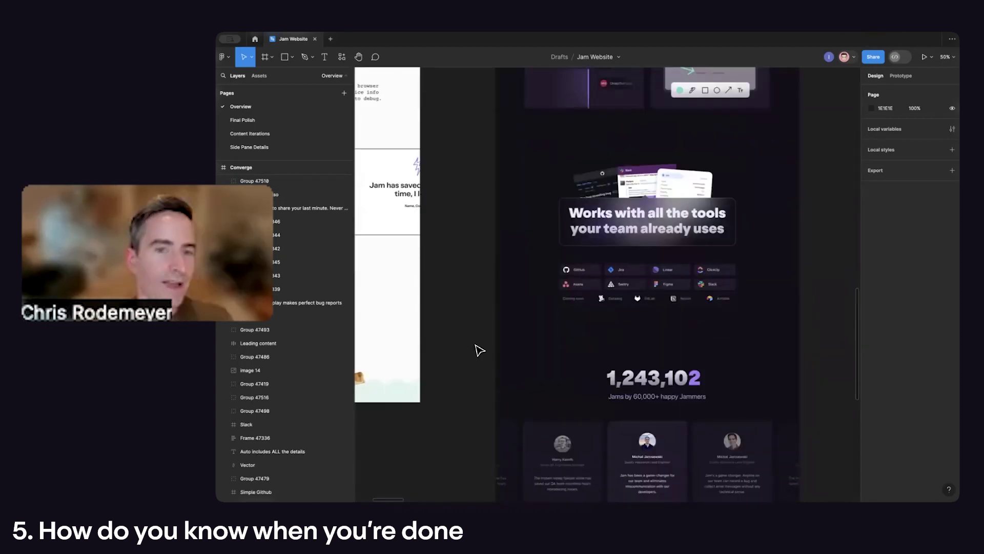